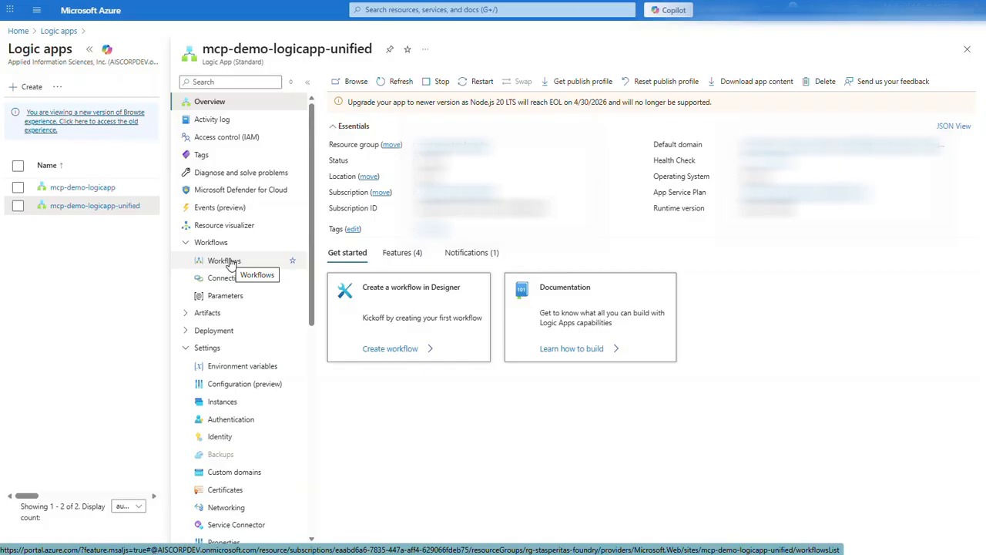
Open the GetProductFeedback workflow in the designer, inspect its HTTP request trigger parameters, and return to the workflow list
click(231, 263)
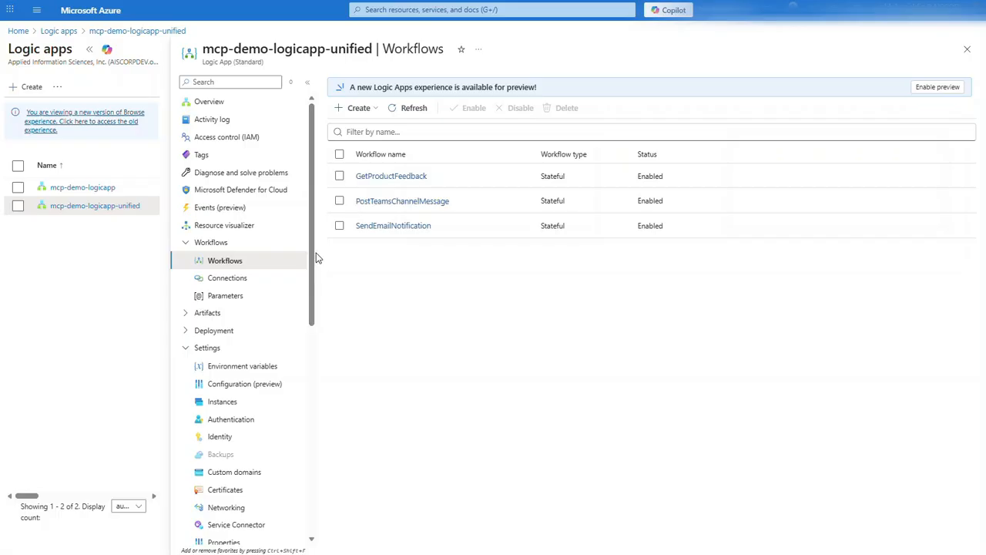
click(420, 176)
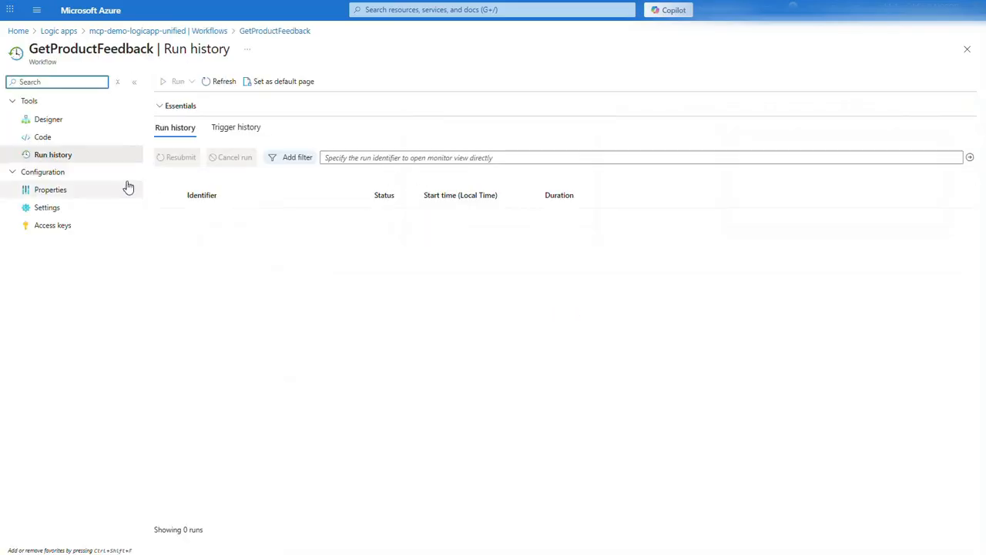
click(78, 124)
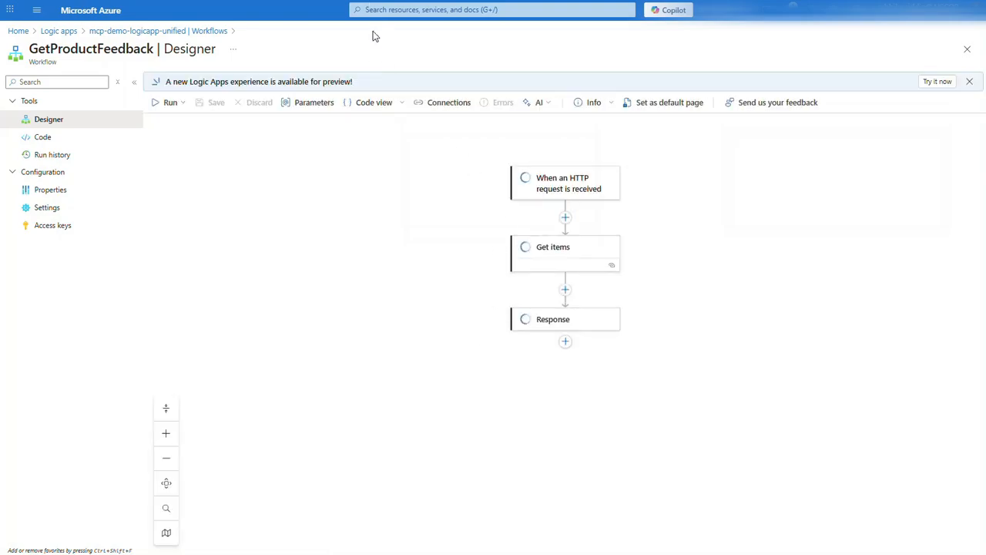
click(584, 192)
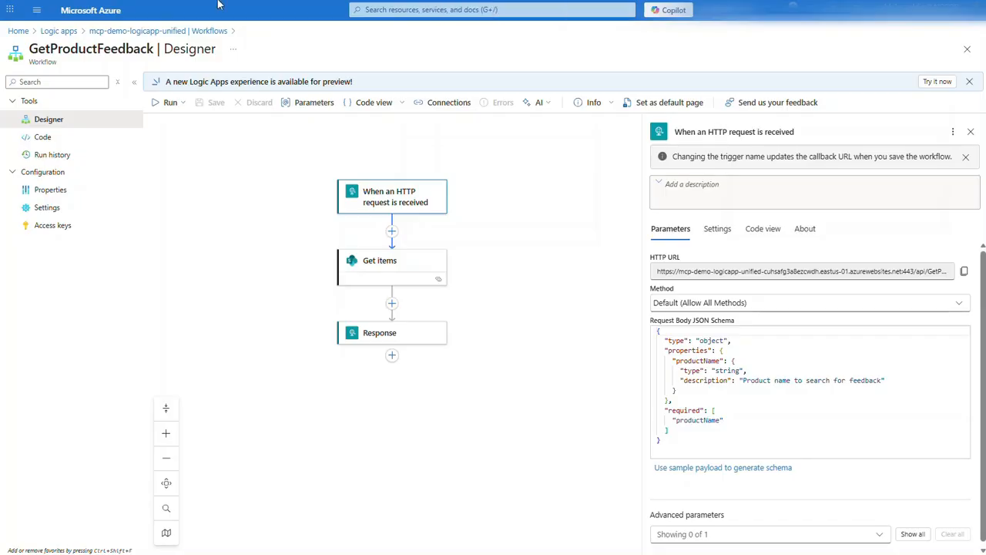
click(165, 31)
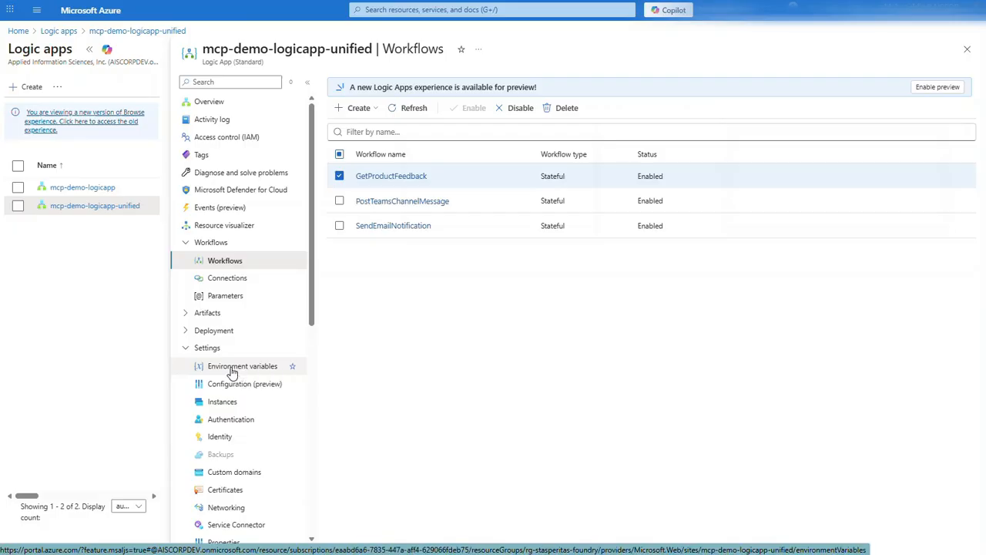
Open the Kudu site from the logic app's Advanced Tools and start its PowerShell debug console
scroll(233, 371, down, 3)
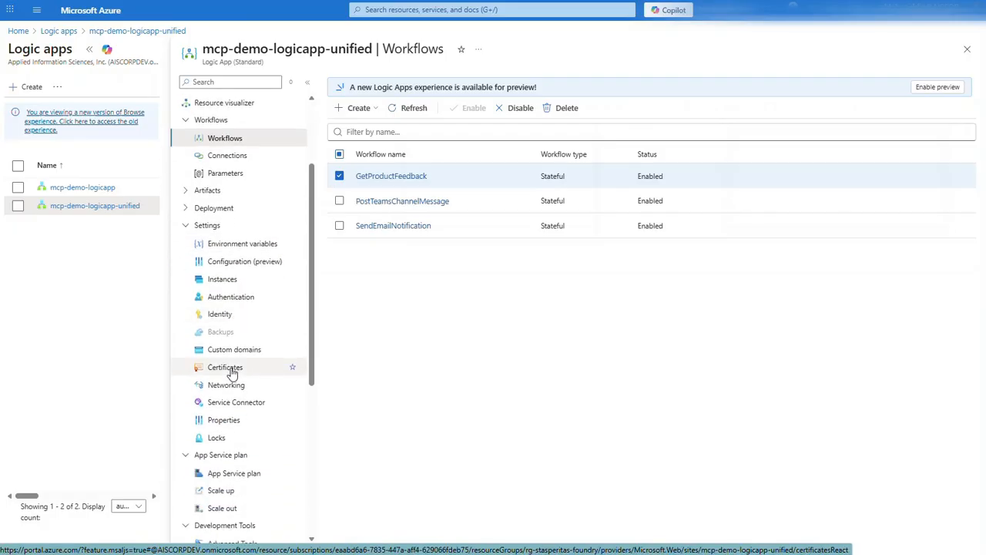
scroll(239, 401, down, 3)
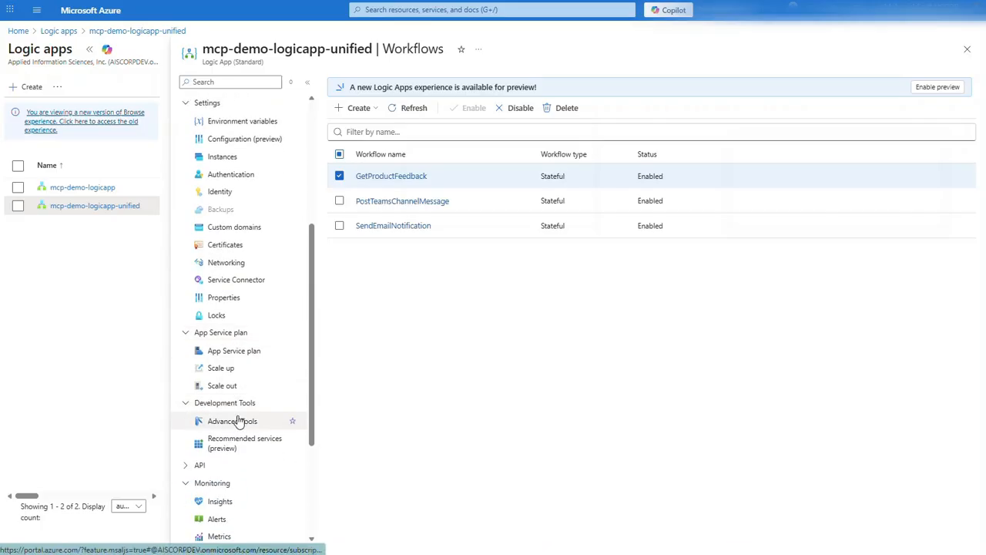
click(238, 420)
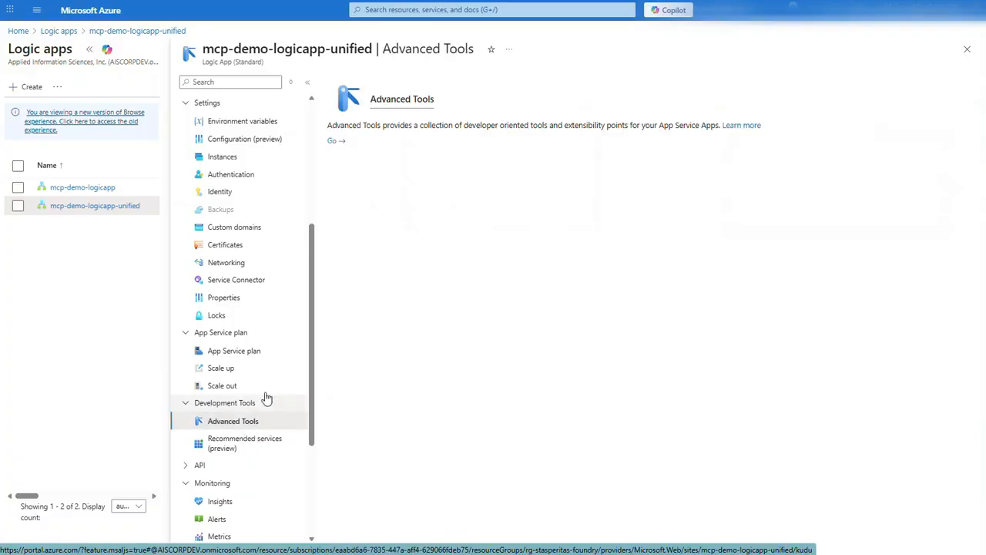
click(332, 144)
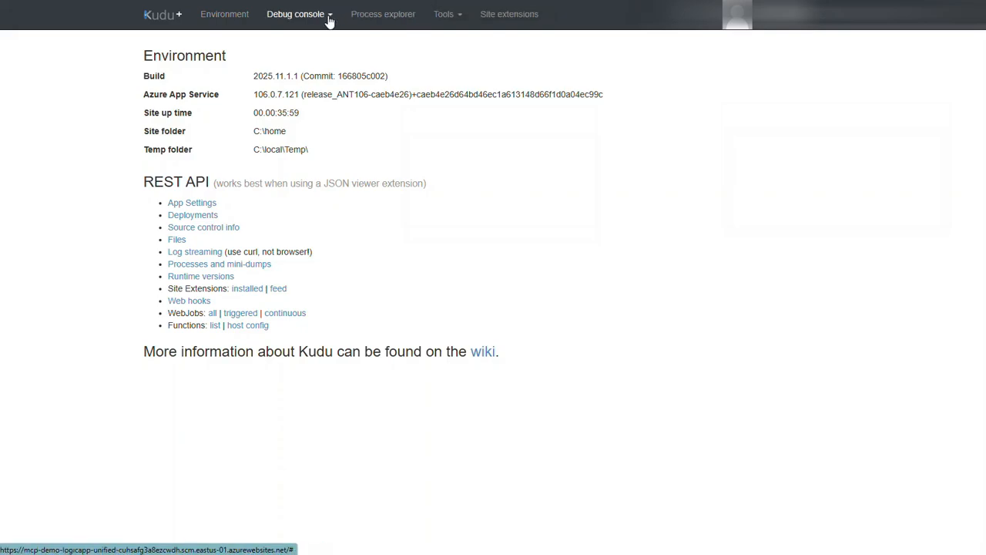
click(329, 20)
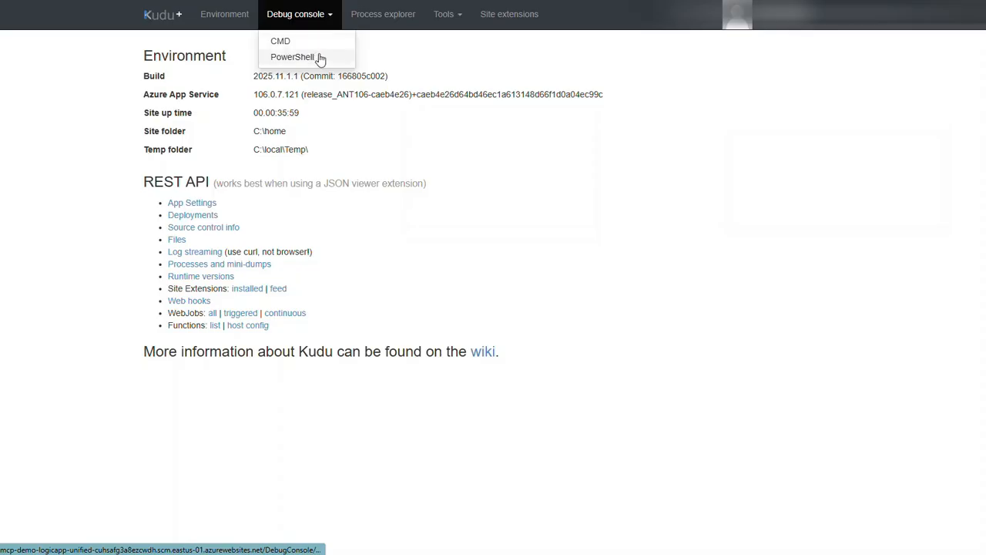
click(315, 59)
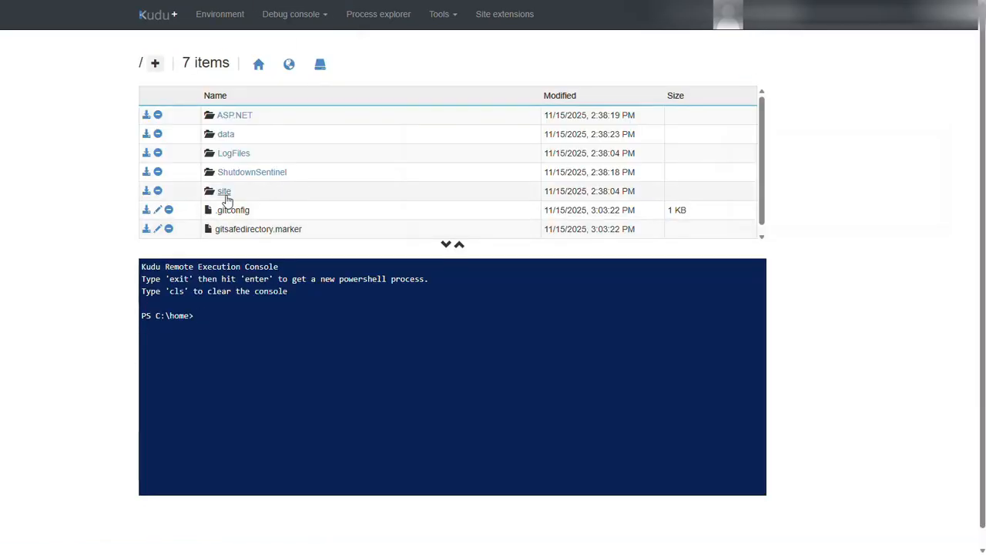
Edit host.json in site/wwwroot to enable McpServerEndpoints under the workflow extensions with anonymous authentication, and save the file
click(224, 193)
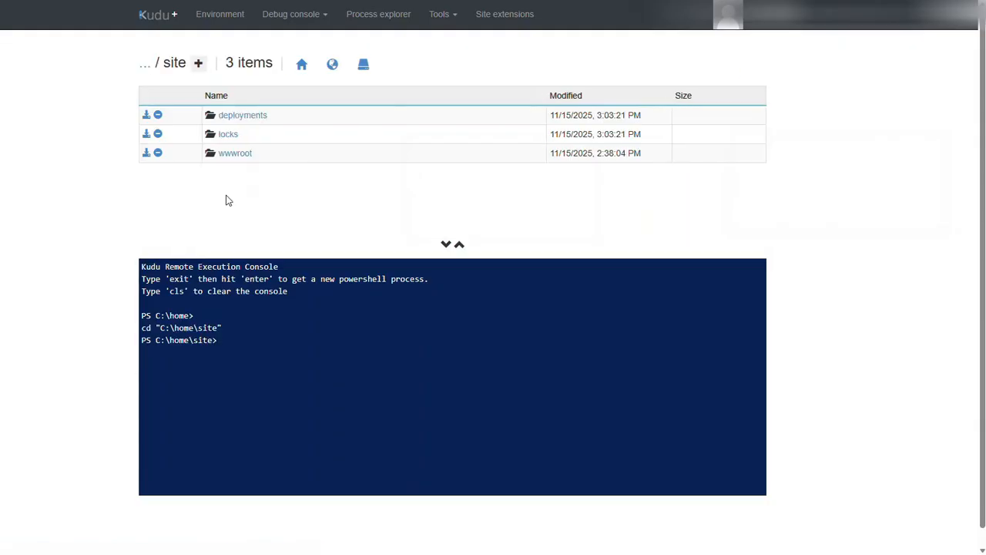
click(241, 153)
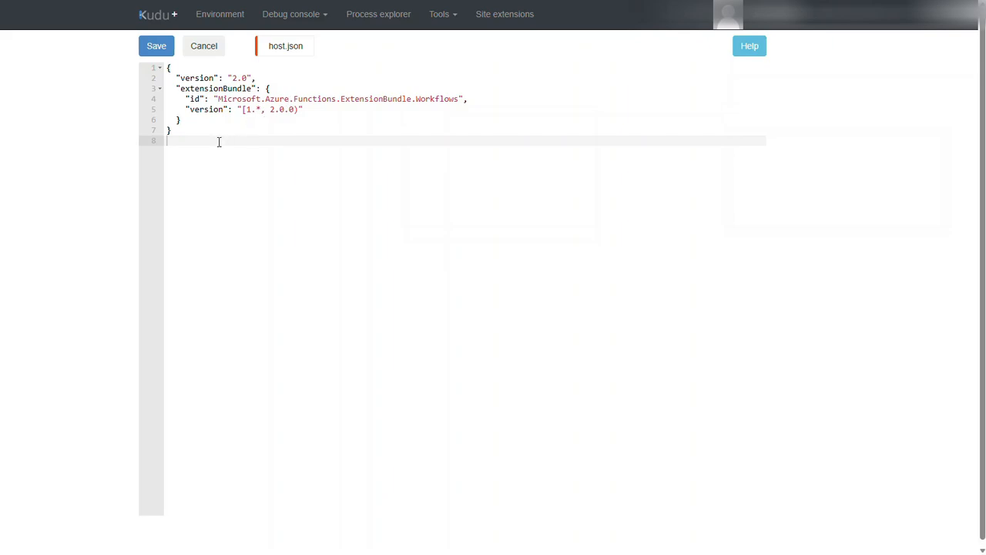
drag(201, 160, 138, 73)
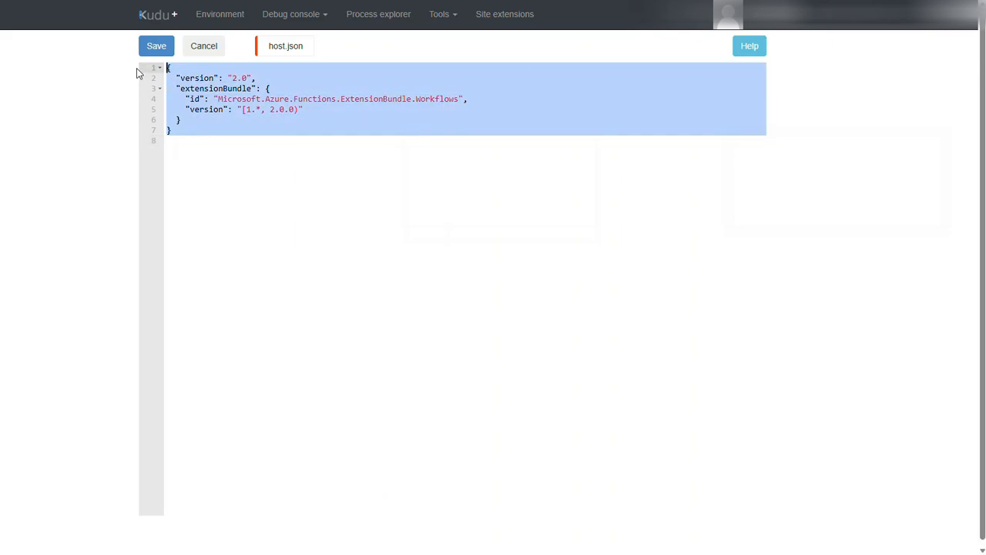
text({   "version": "2.0",   "extensionBundle": {     "id": "Microsoft.Azure.Functions.ExtensionBundle.Workflows",     "version": "[1.*, 2.0.0)"   },   "extensions": {     "workflow": {       "McpServerEndpoints": {         "enable": true,         "authentication": {           "type": "anonymous"         }       }     }   } })
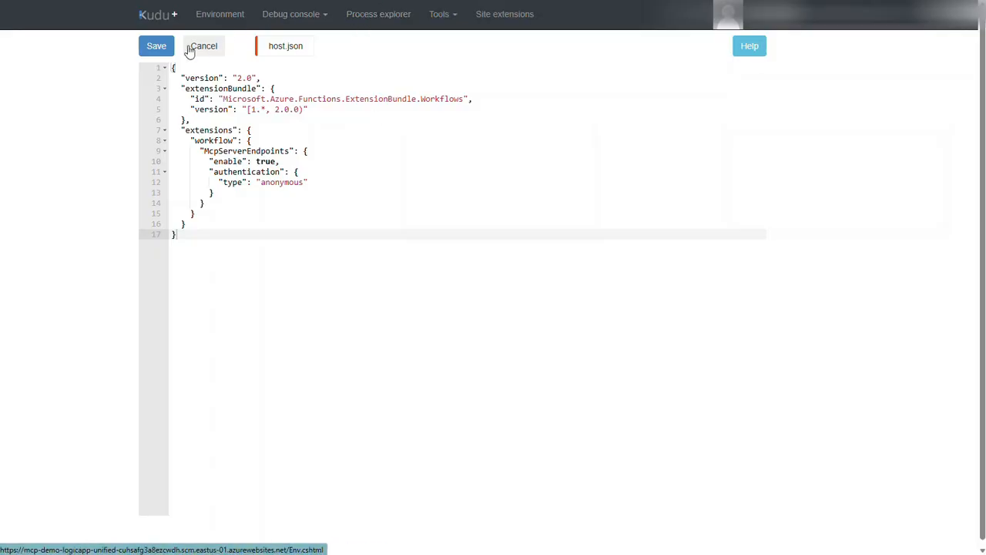
click(157, 51)
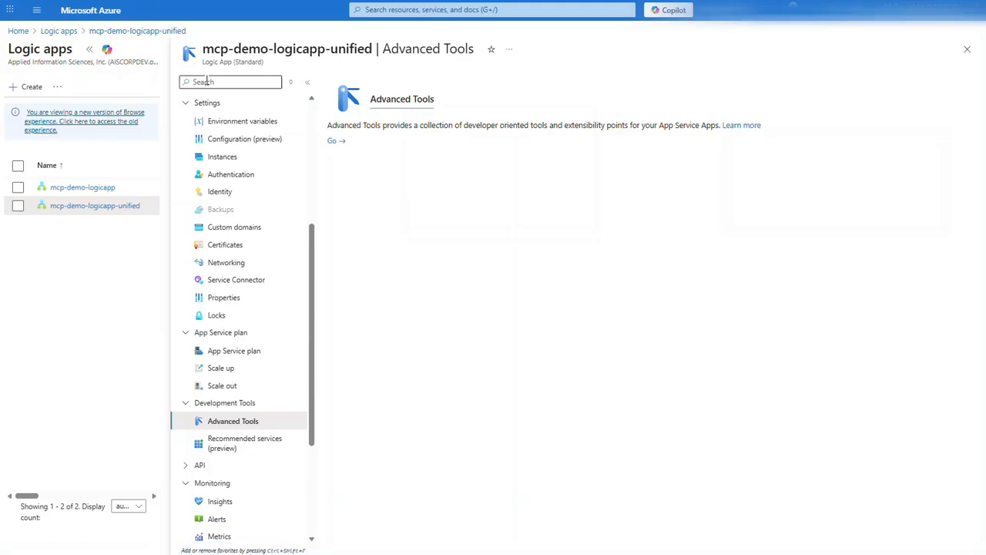
Restart the mcp-demo-logicapp-unified app in the Azure portal and copy its default domain
scroll(262, 158, up, 3)
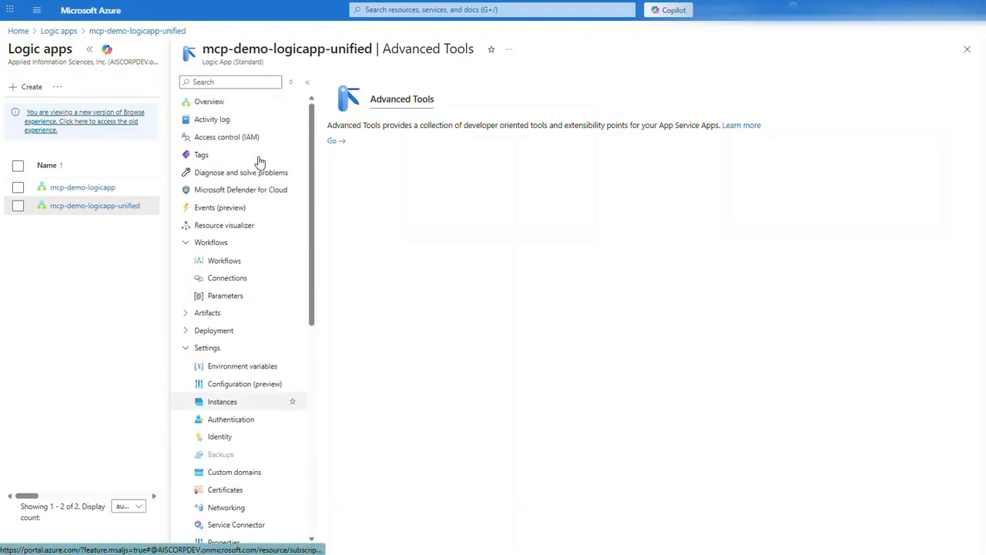
click(240, 102)
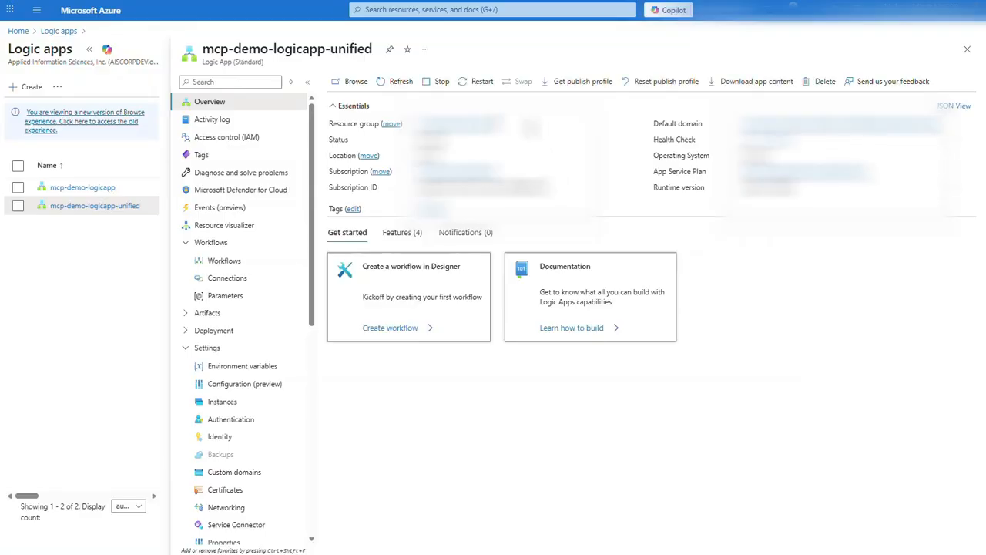
click(485, 85)
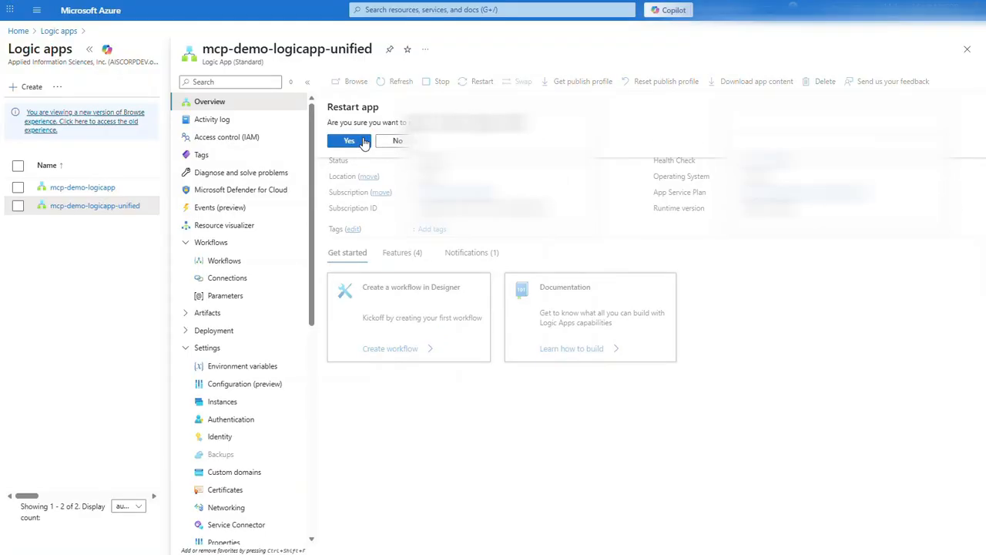
click(349, 141)
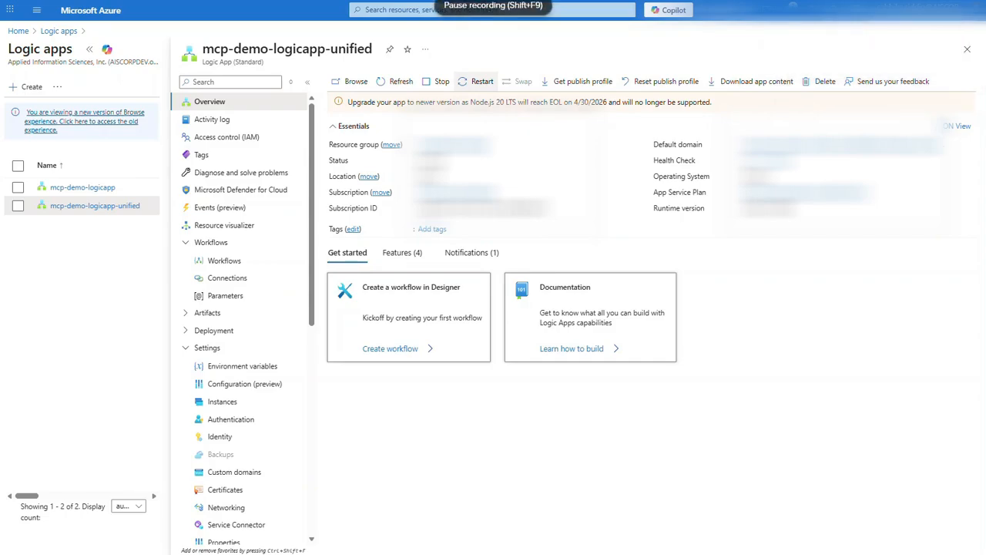
click(493, 1)
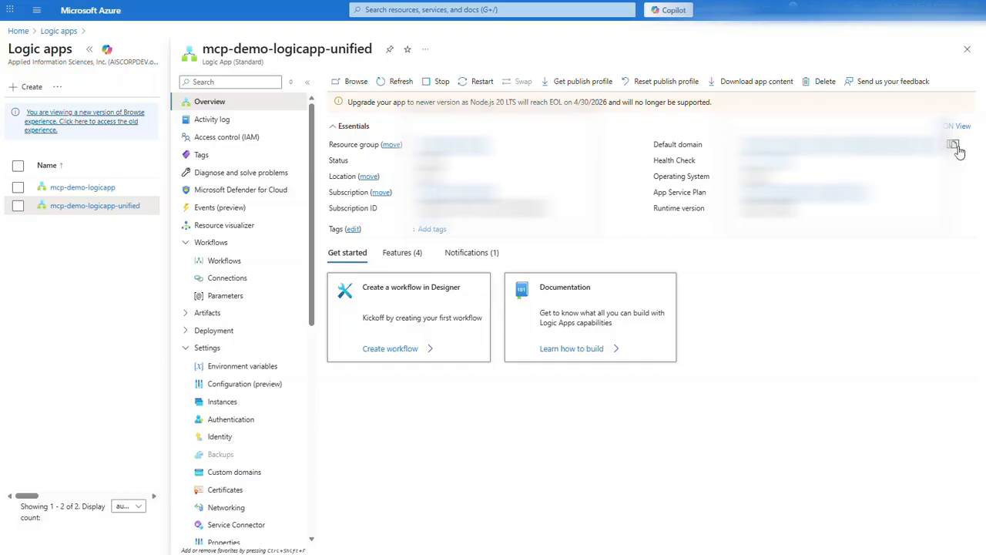
click(956, 146)
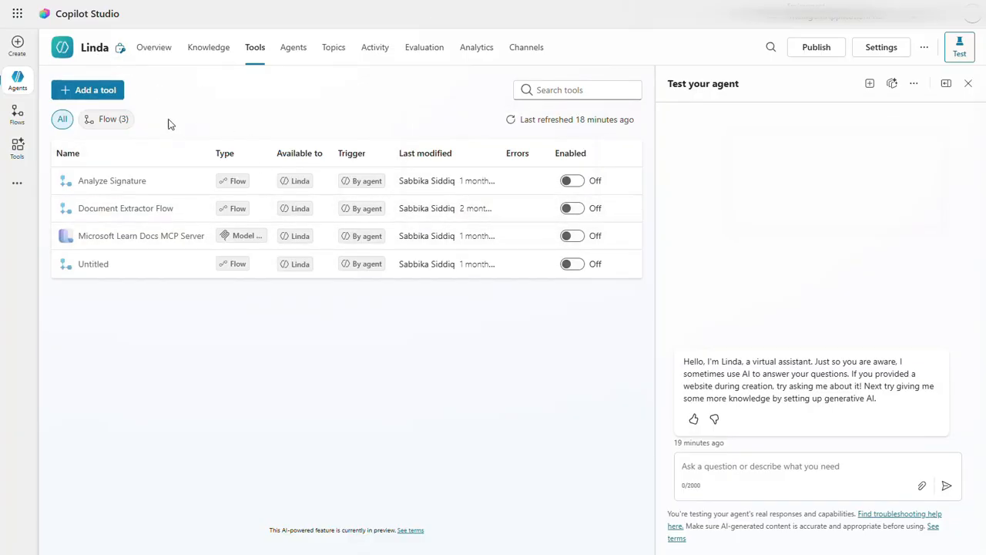
Switch to Copilot Studio, browse the agent's available Model Context Protocol tools, and start adding a new Model Context Protocol server
click(111, 93)
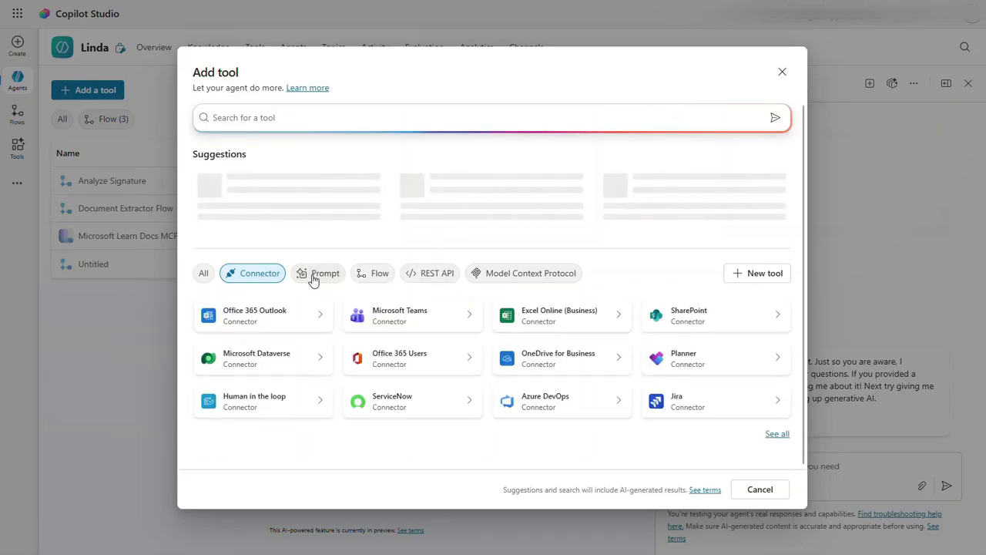
click(314, 277)
click(368, 279)
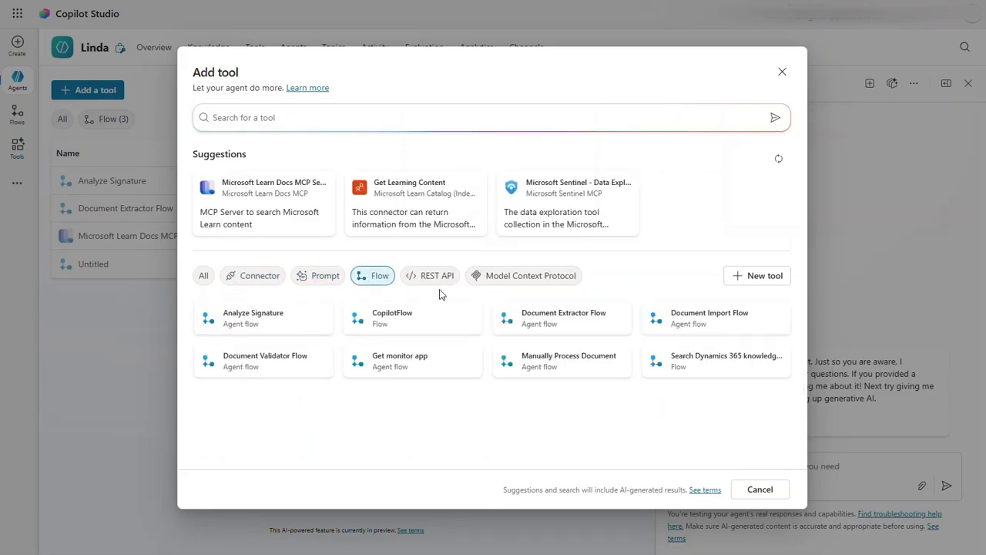
click(501, 277)
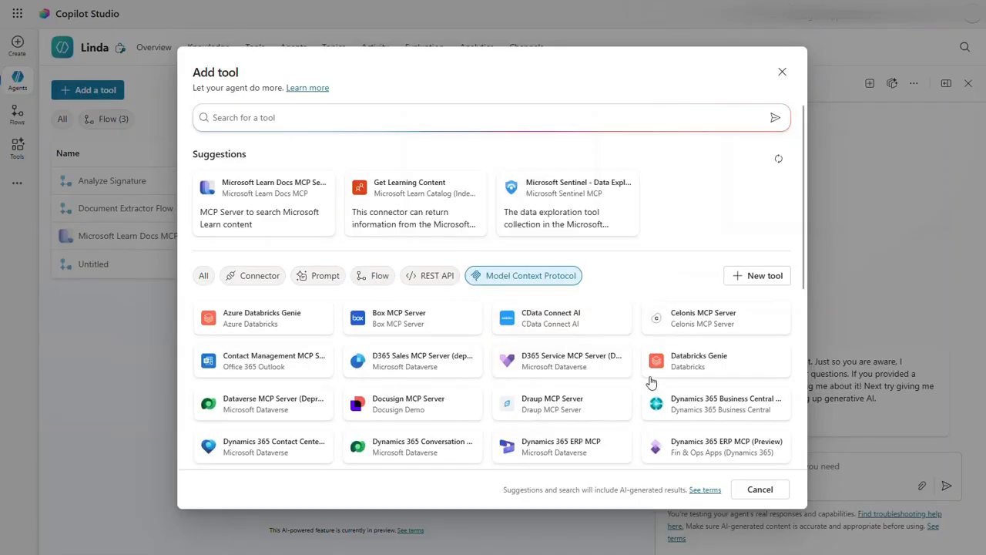
scroll(549, 405, down, 3)
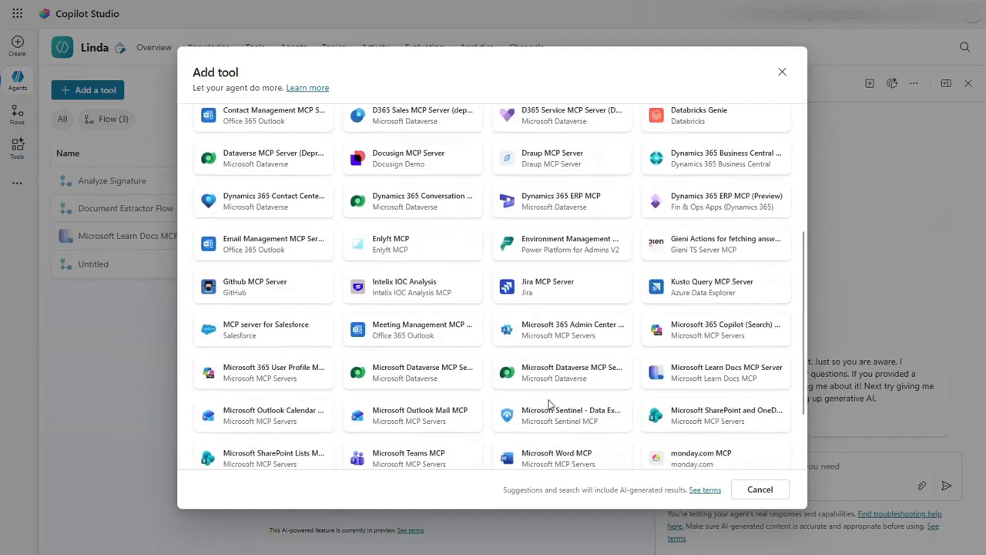
scroll(549, 405, up, 5)
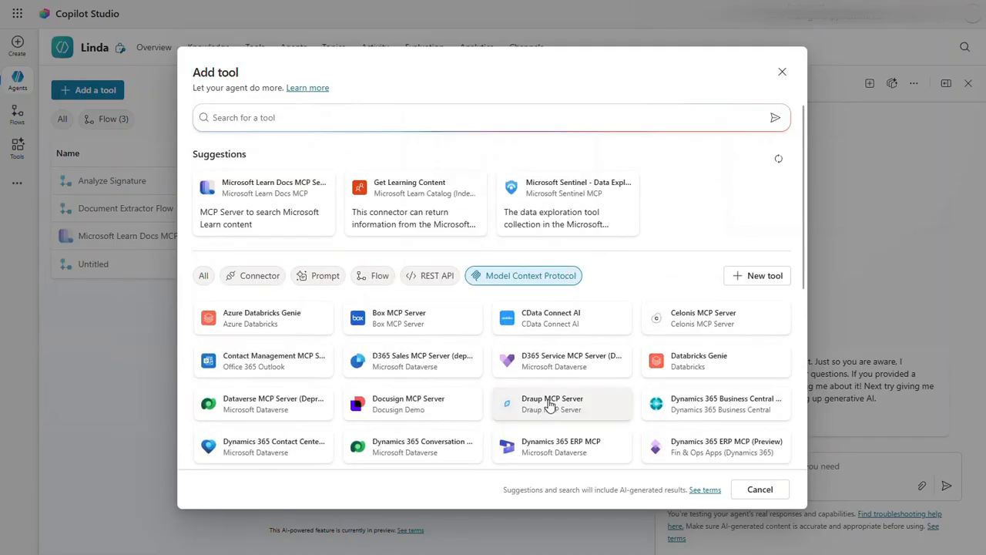
click(750, 284)
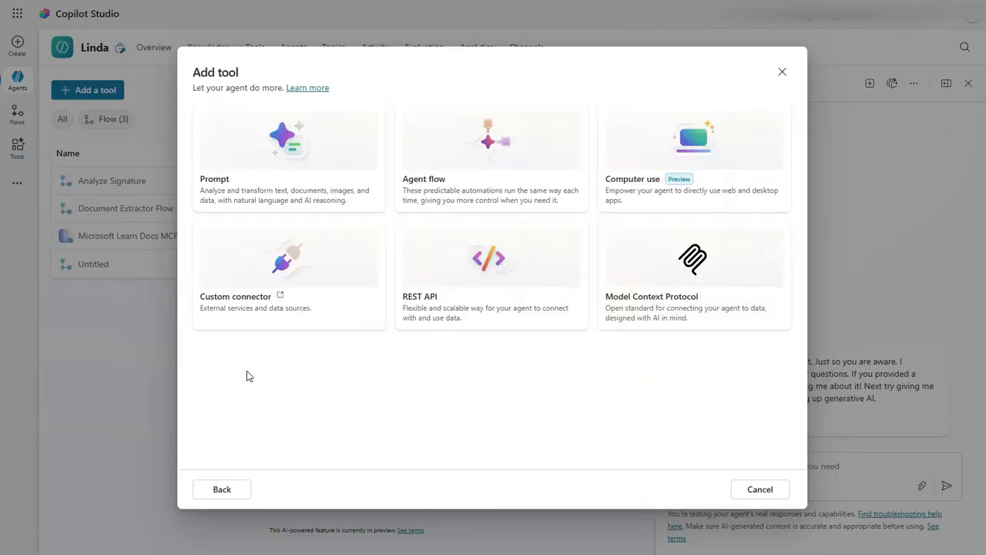
click(678, 294)
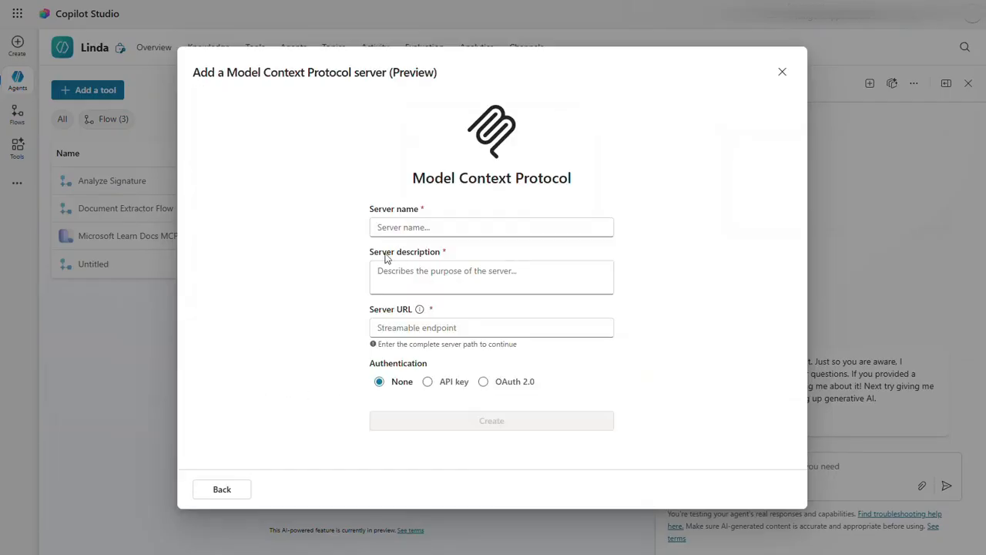
Create the server named MyLogicAppMCP with description "Making Your Enterprise Workflows AI-Ready" and the logic app URL ending in /api/mcp
click(413, 221)
key(ctrl+v)
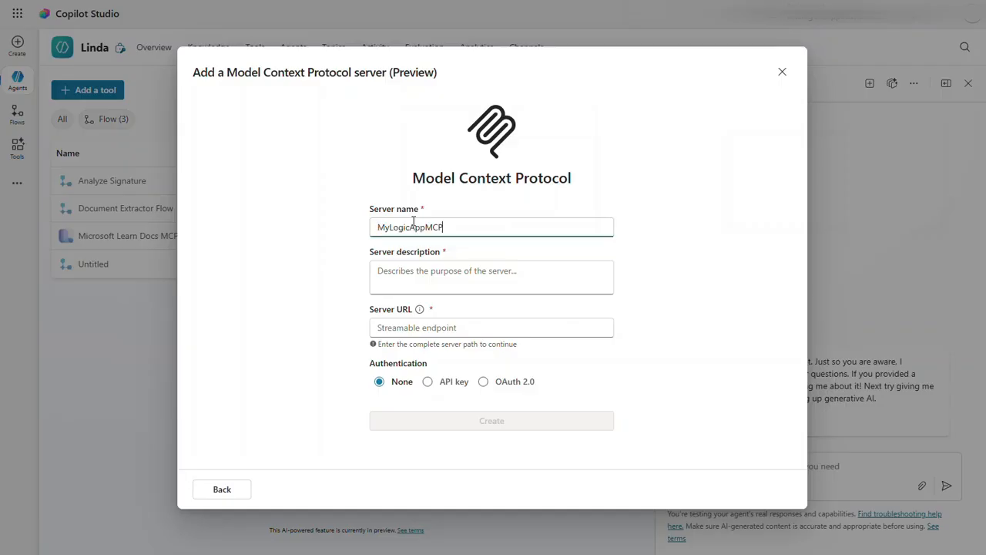
click(410, 271)
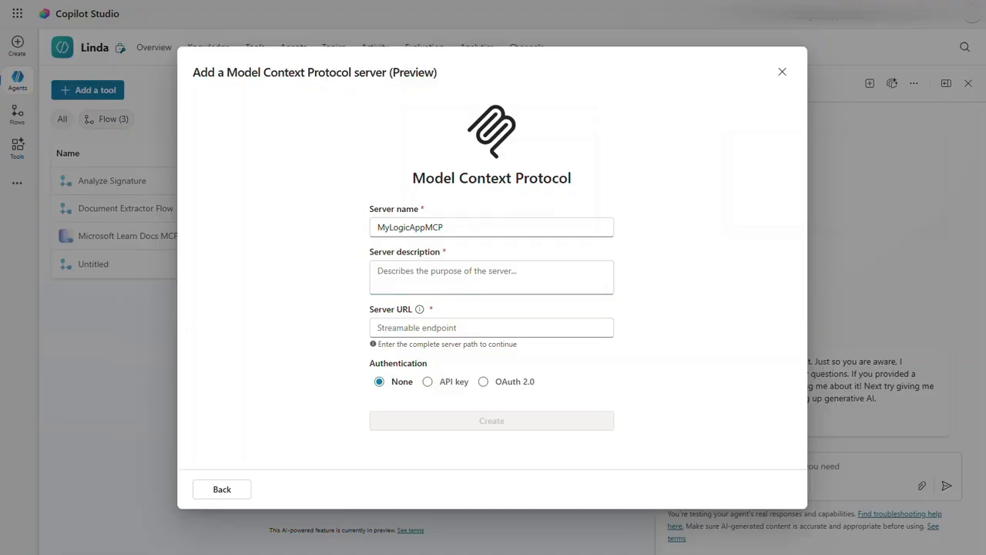
click(508, 271)
key(ctrl+v)
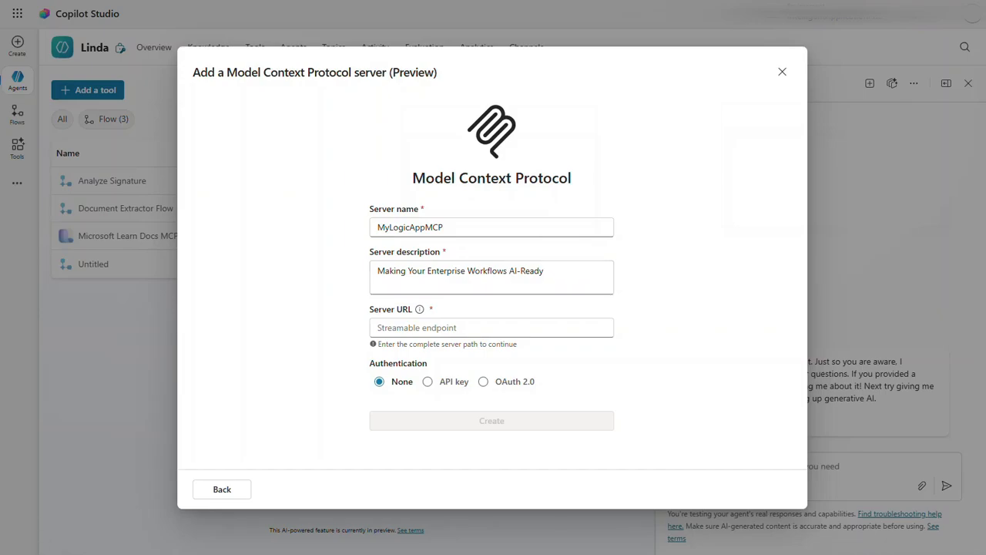
click(448, 326)
key(ctrl+v)
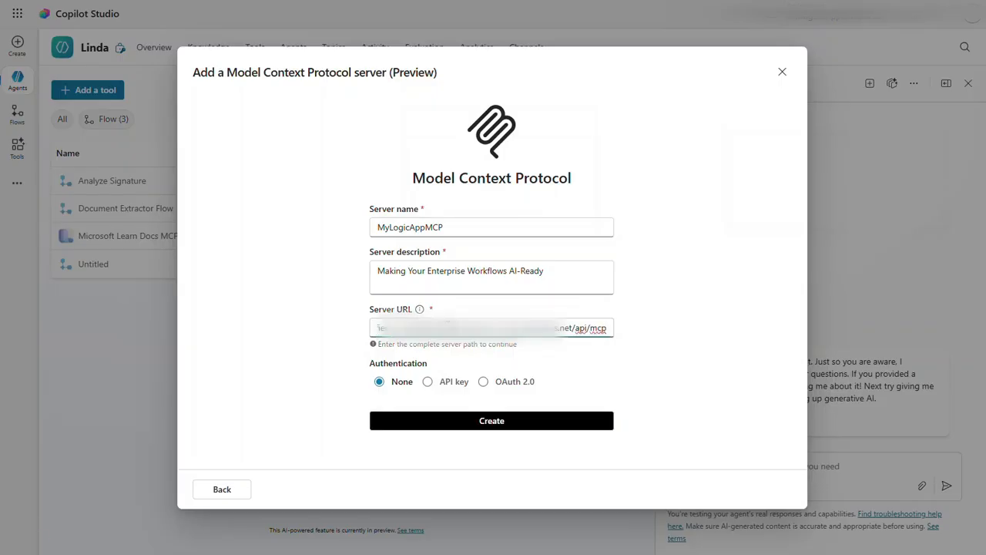
click(453, 429)
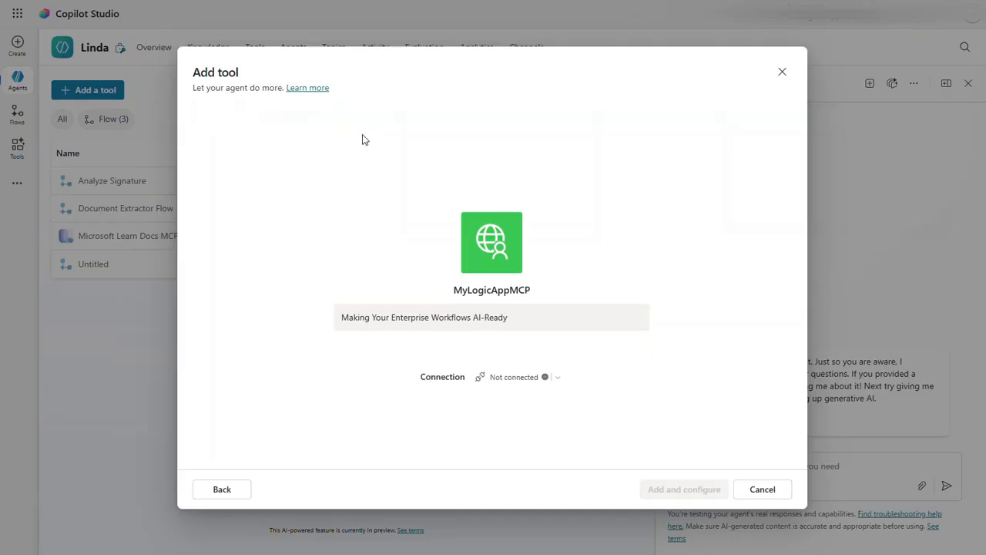
Create a new connection for the MyLogicAppMCP server and add it to the agent as a configured tool
click(545, 376)
click(577, 427)
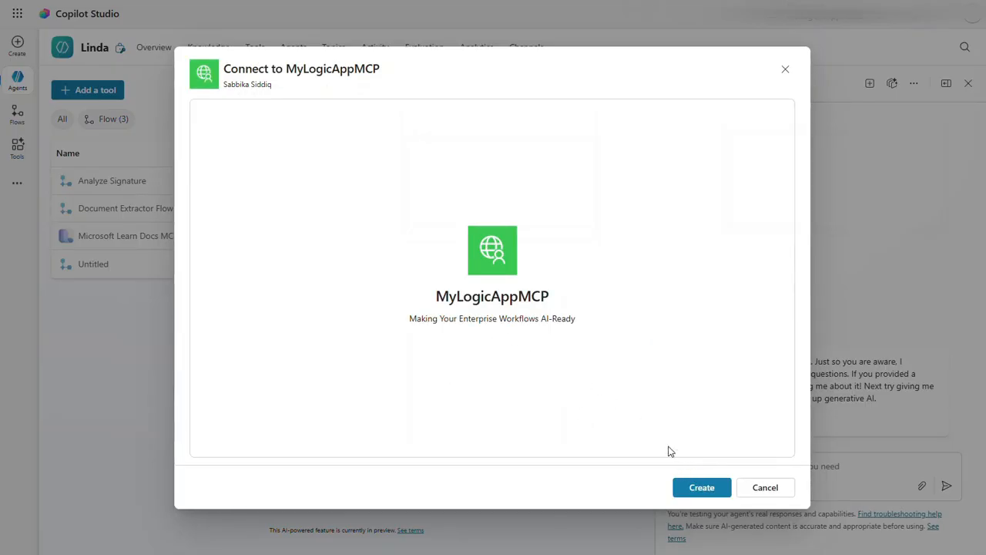
click(710, 488)
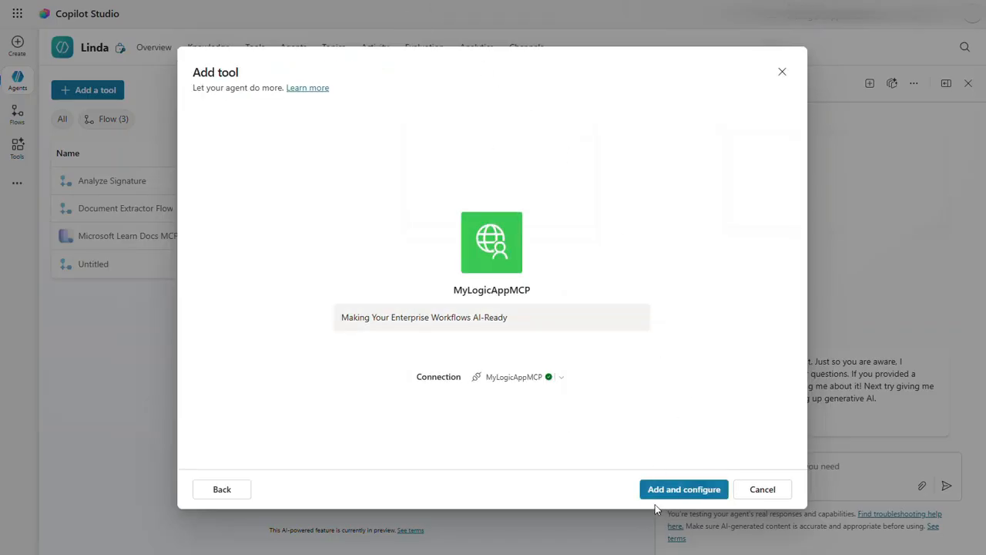
click(672, 489)
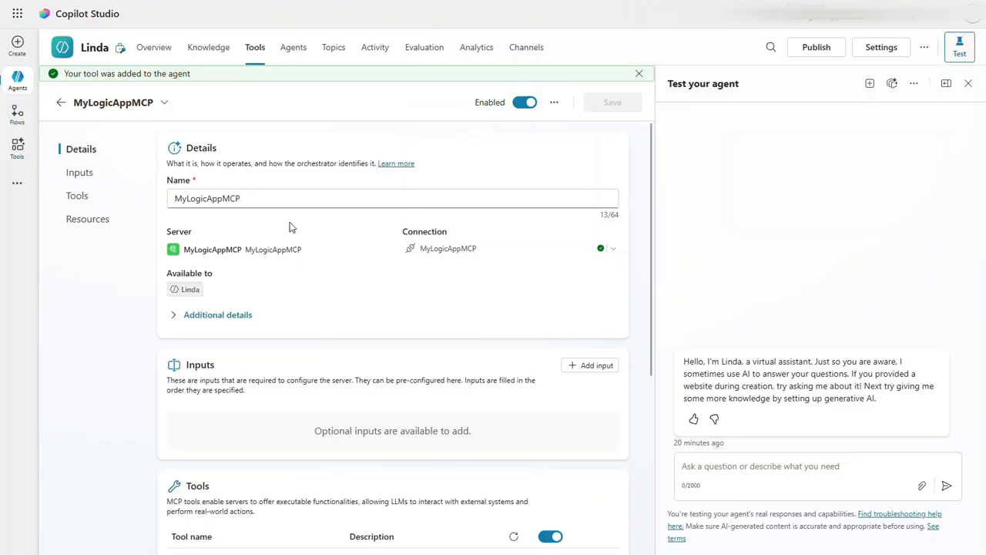
Review the tools that the MyLogicAppMCP server offers to the agent
scroll(289, 225, down, 3)
scroll(289, 226, down, 3)
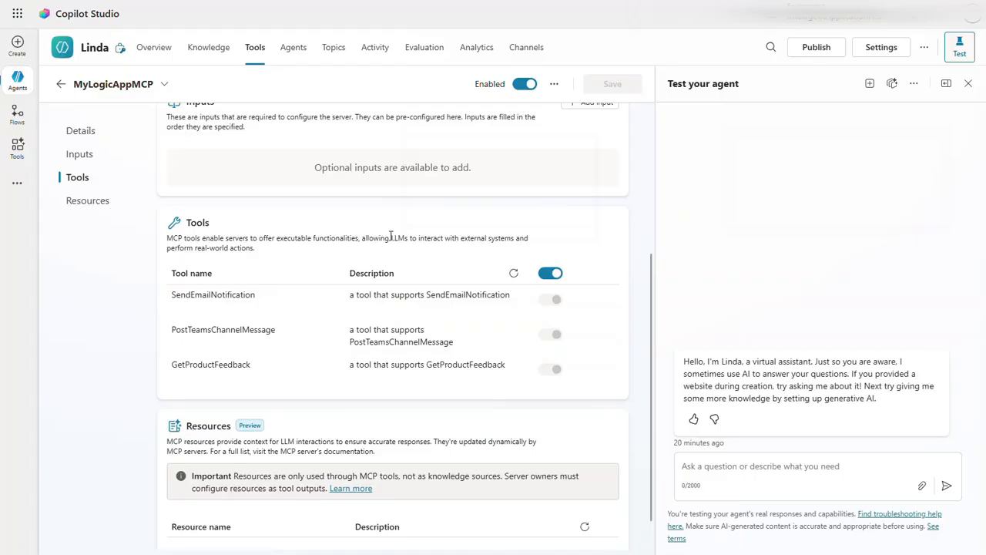
drag(390, 238, 432, 252)
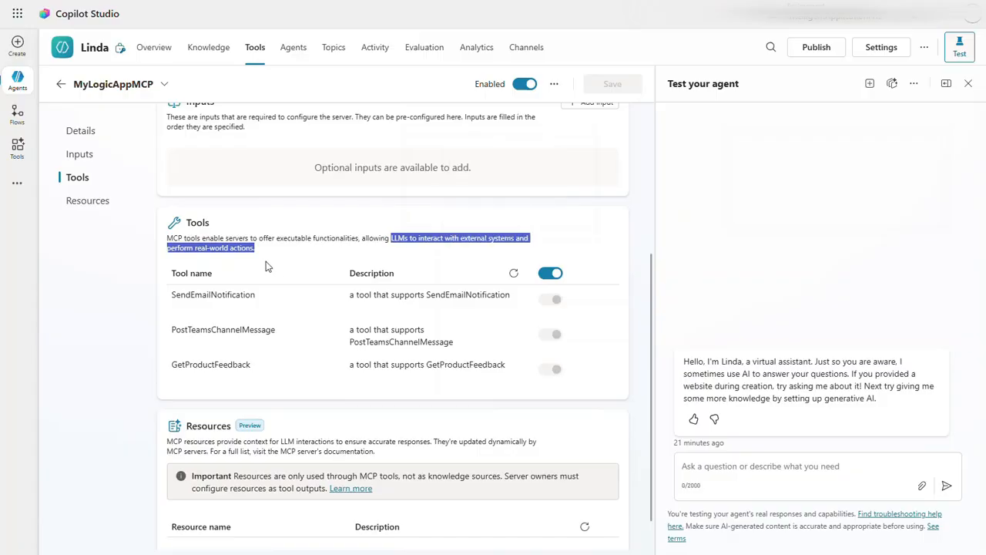
Enter the question "How many feedback did we receive for Blue Widget?" in the agent's test chat without sending it
click(797, 471)
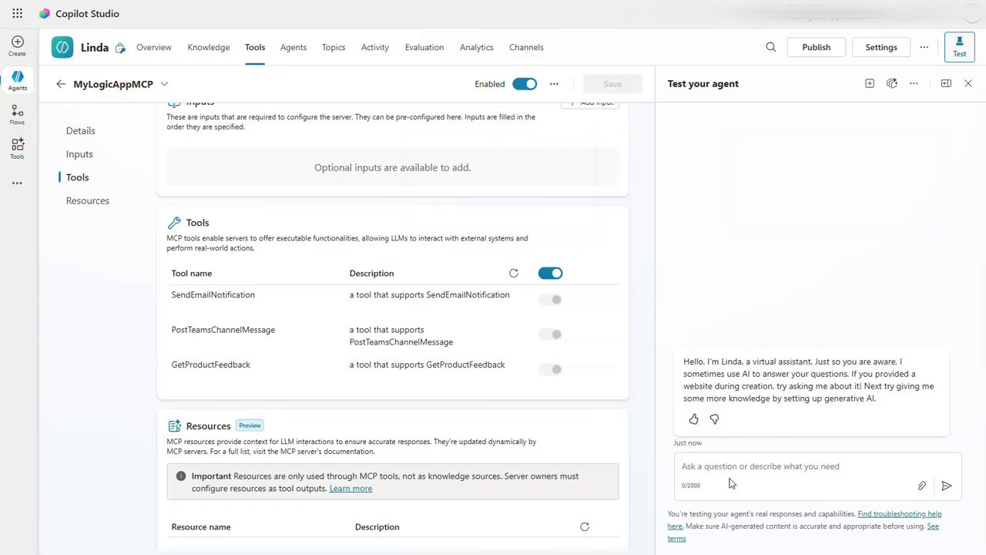
click(739, 469)
click(722, 466)
key(ctrl+v)
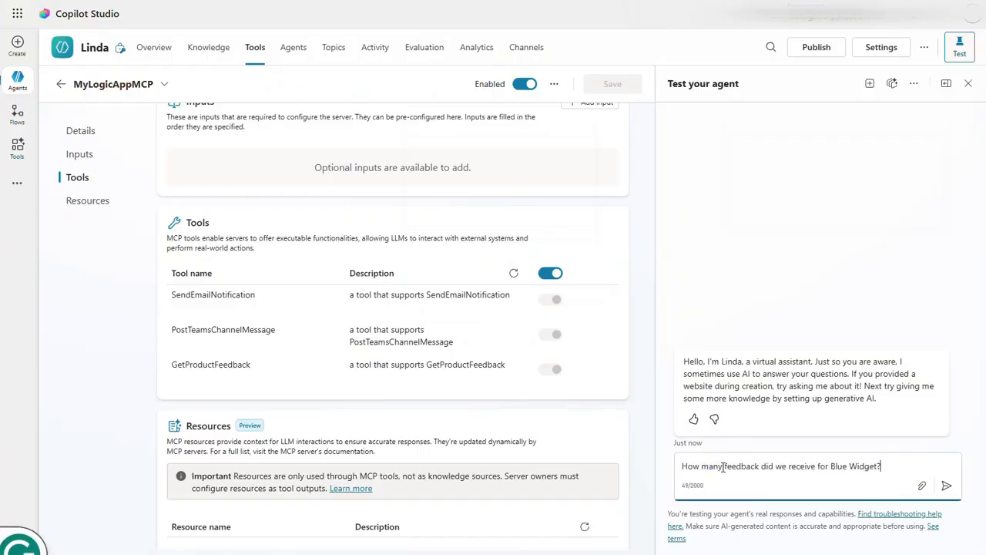
mouse_move(716, 471)
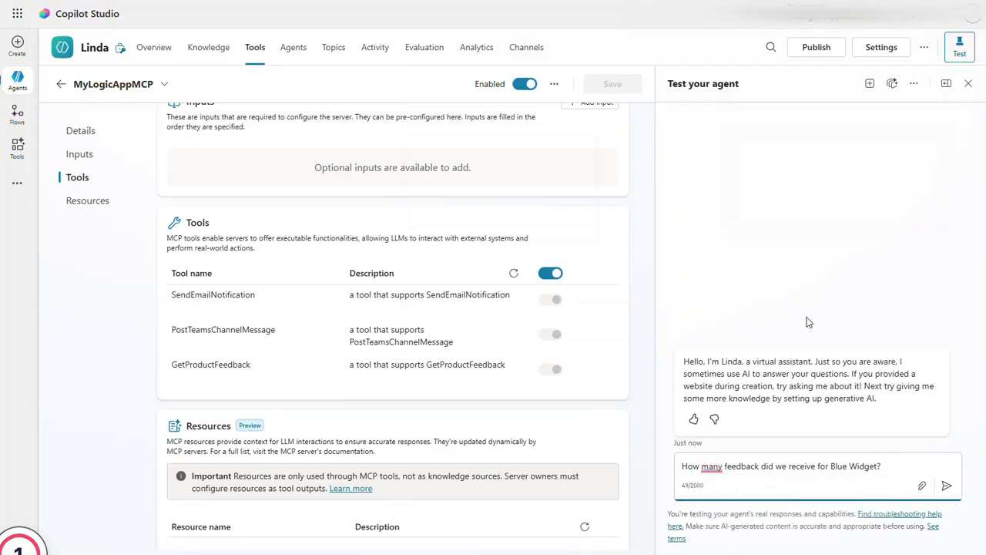
Check the agent's activity history, expand the test view to include the activity map, and send the prepared Blue Widget question
click(368, 49)
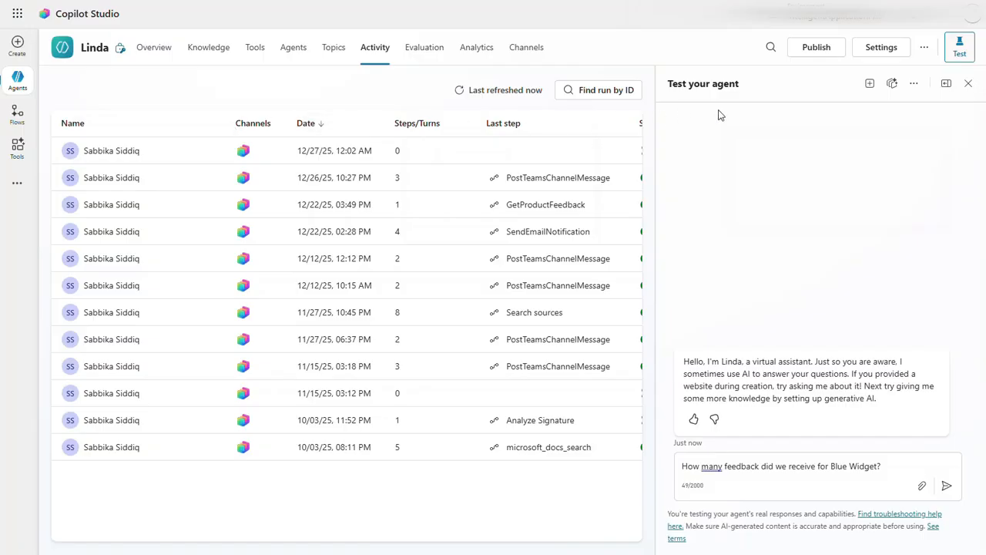
click(944, 85)
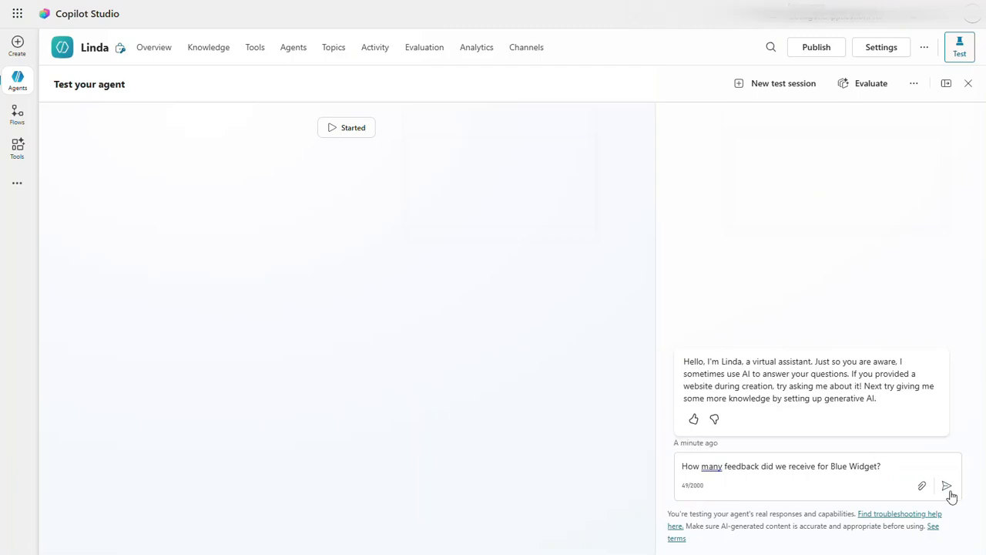
click(948, 488)
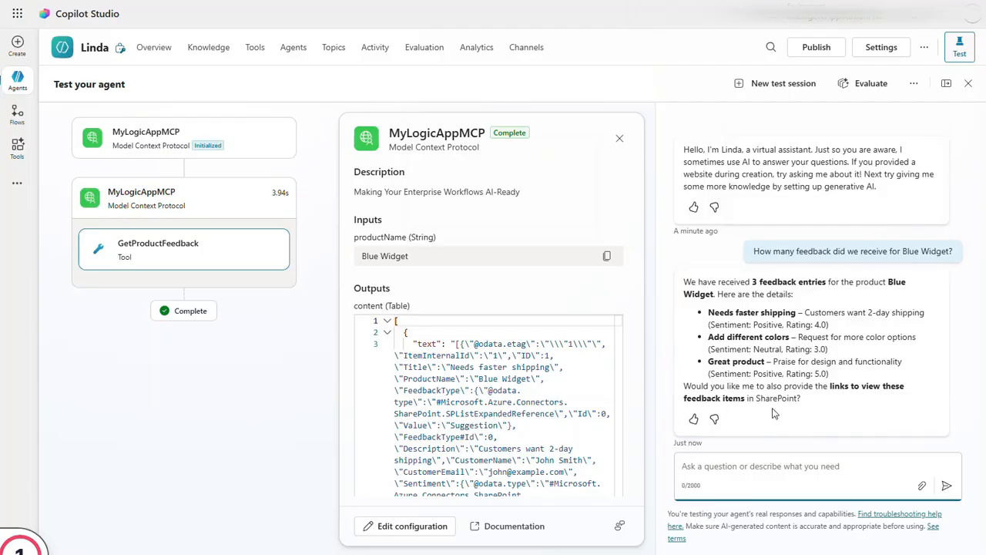
Send the agent the follow-up message "Send this information to Teams" in the test chat
click(720, 467)
text(Send this information to Teams)
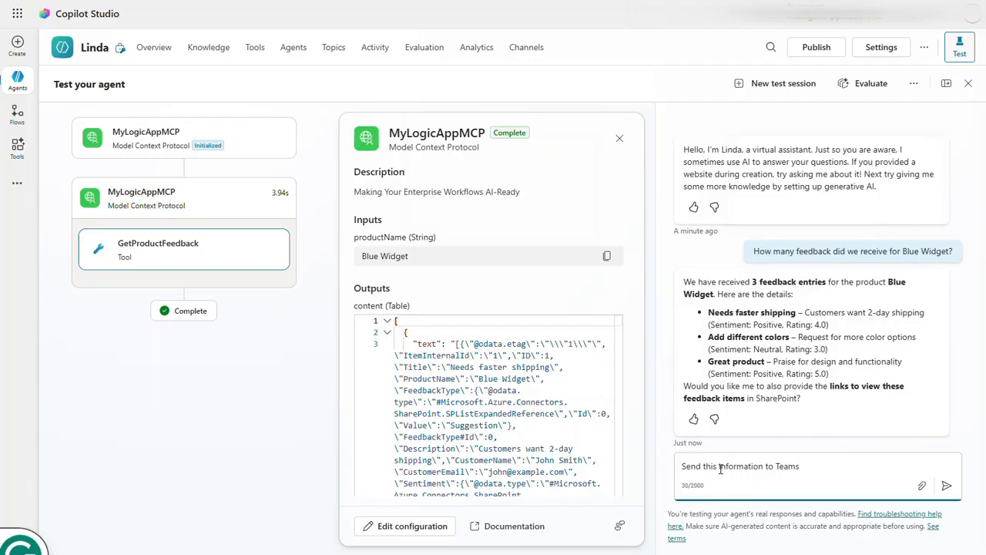
click(945, 485)
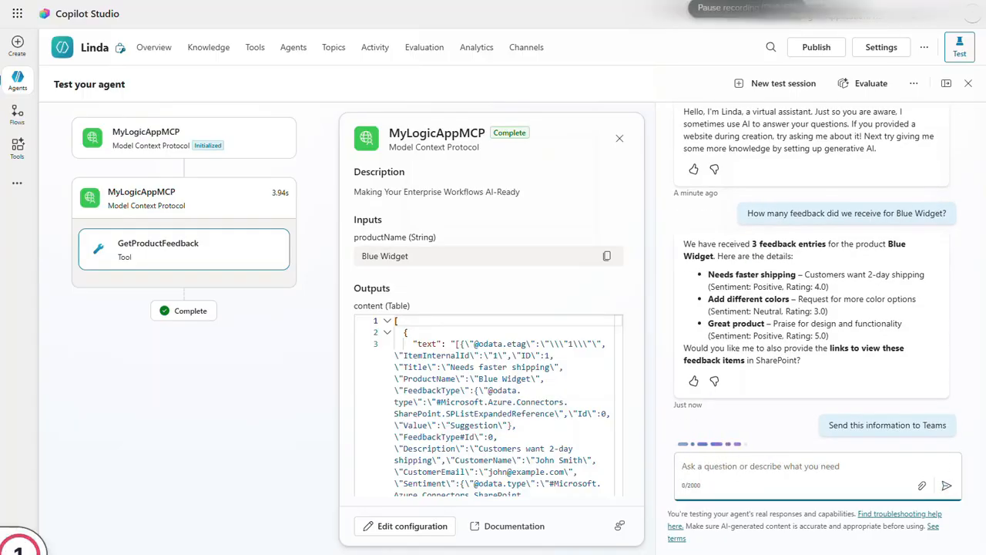